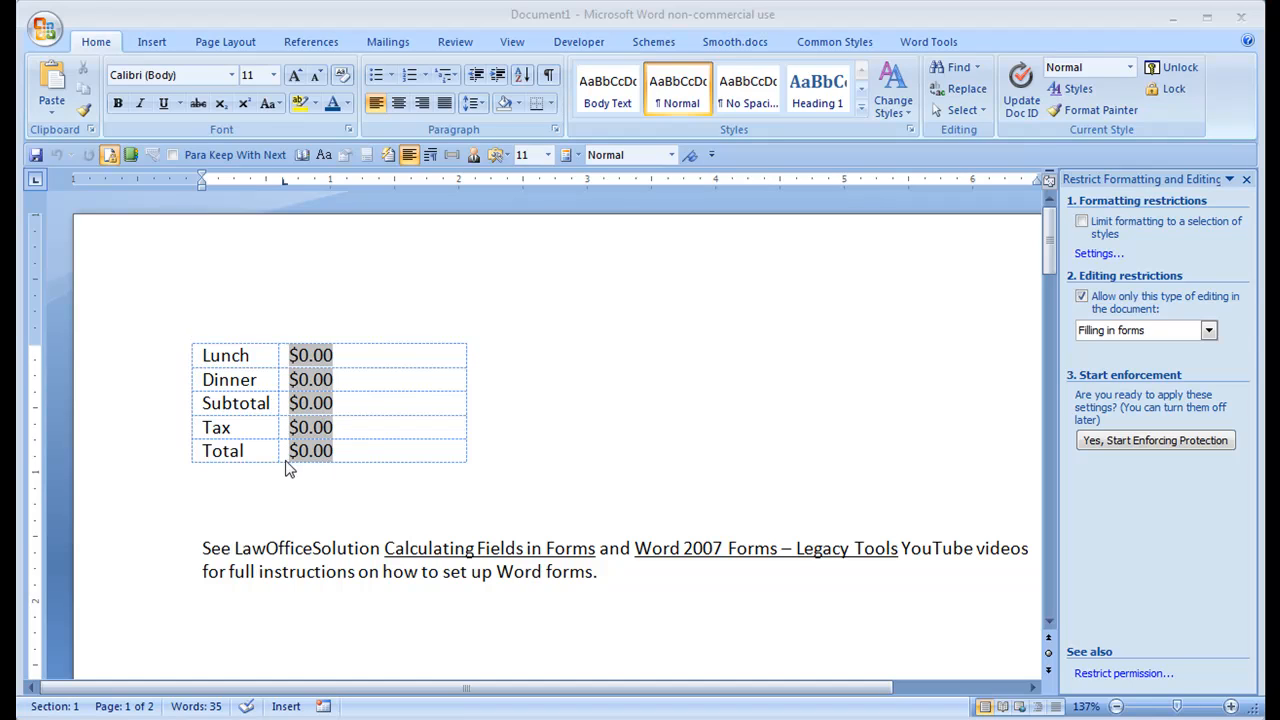
Step: Review the form field options of the Lunch and Subtotal fields, including the bookmark names and the subtotal expression
double_click(306, 362)
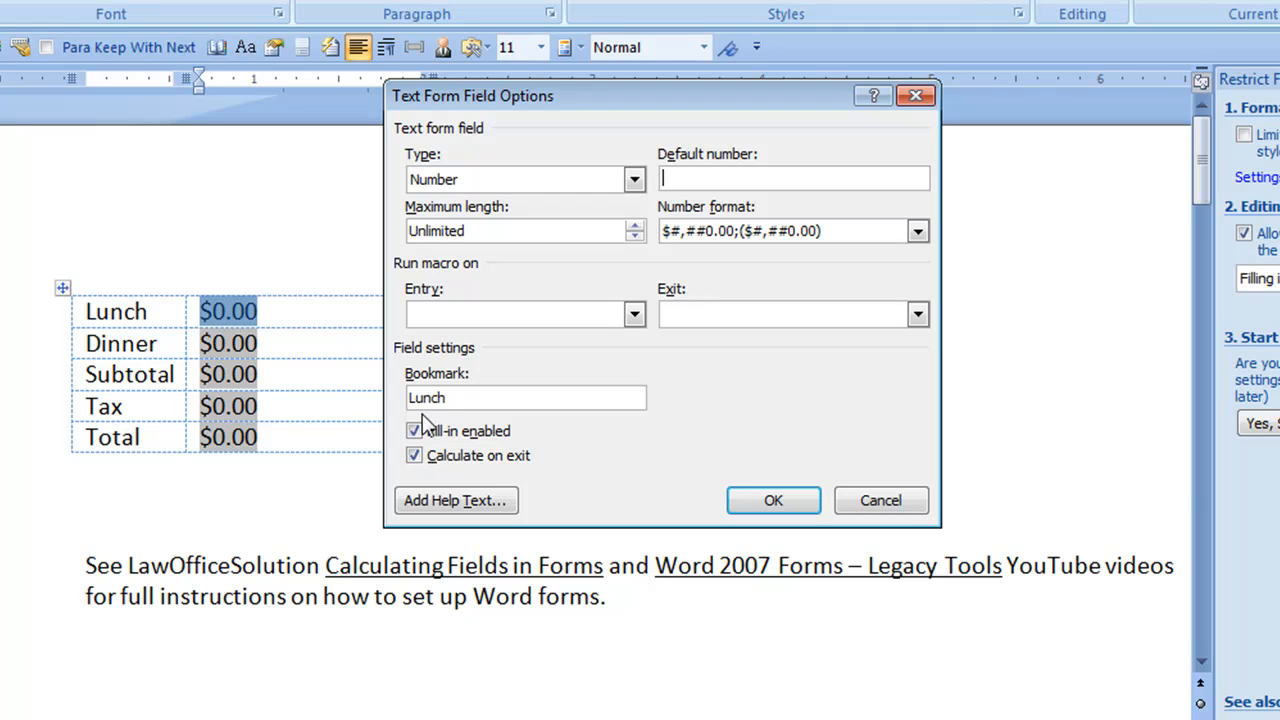
left_click_drag(466, 403, 305, 403)
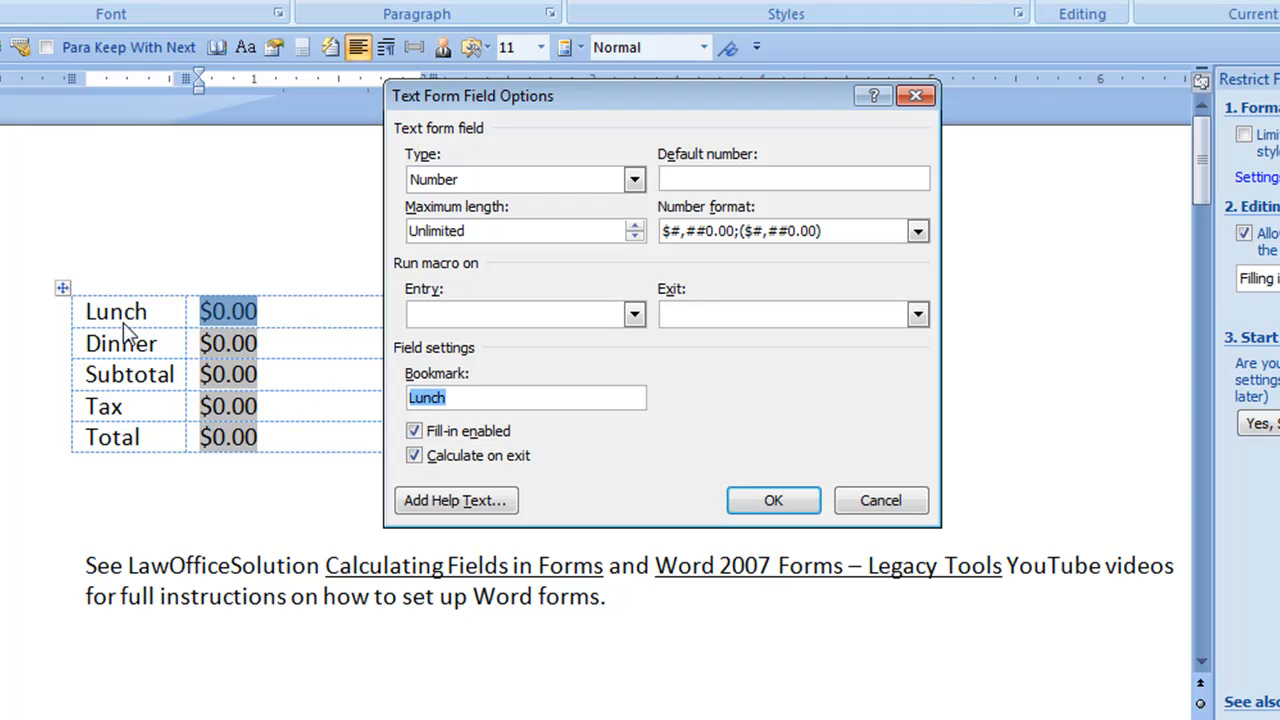
left_click(683, 179)
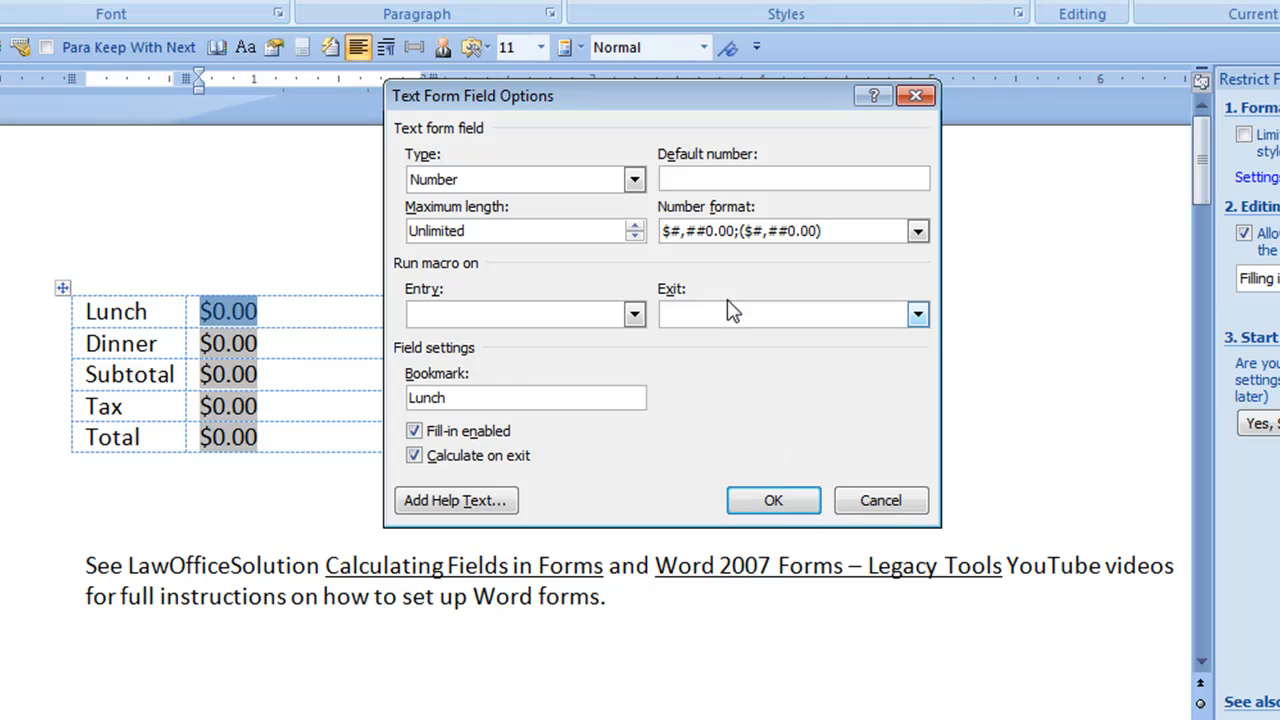
left_click(798, 506)
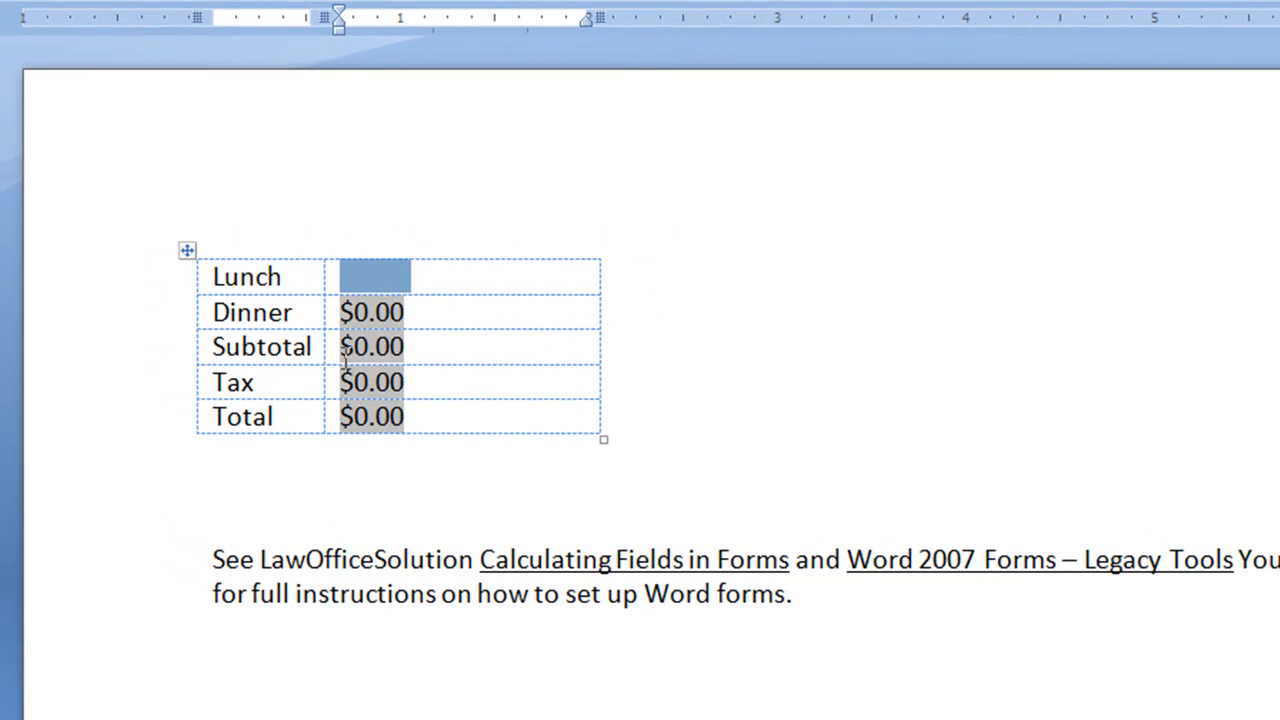
double_click(368, 350)
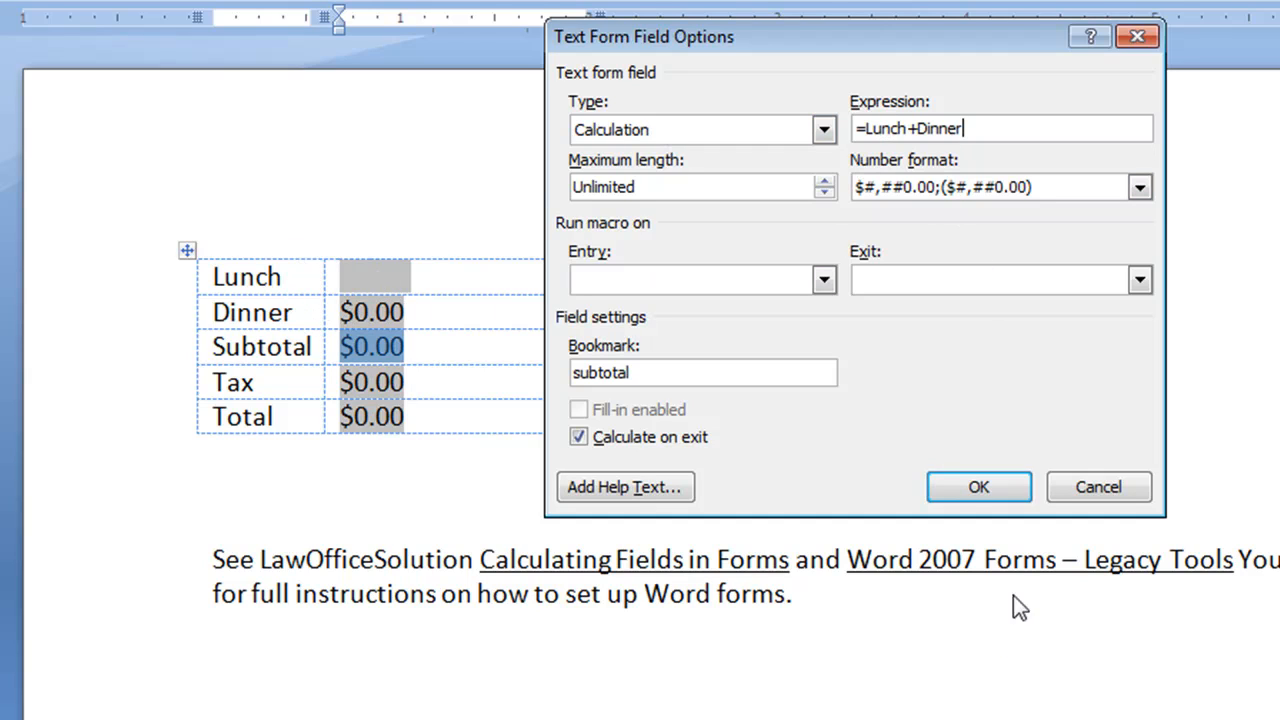
left_click(1003, 486)
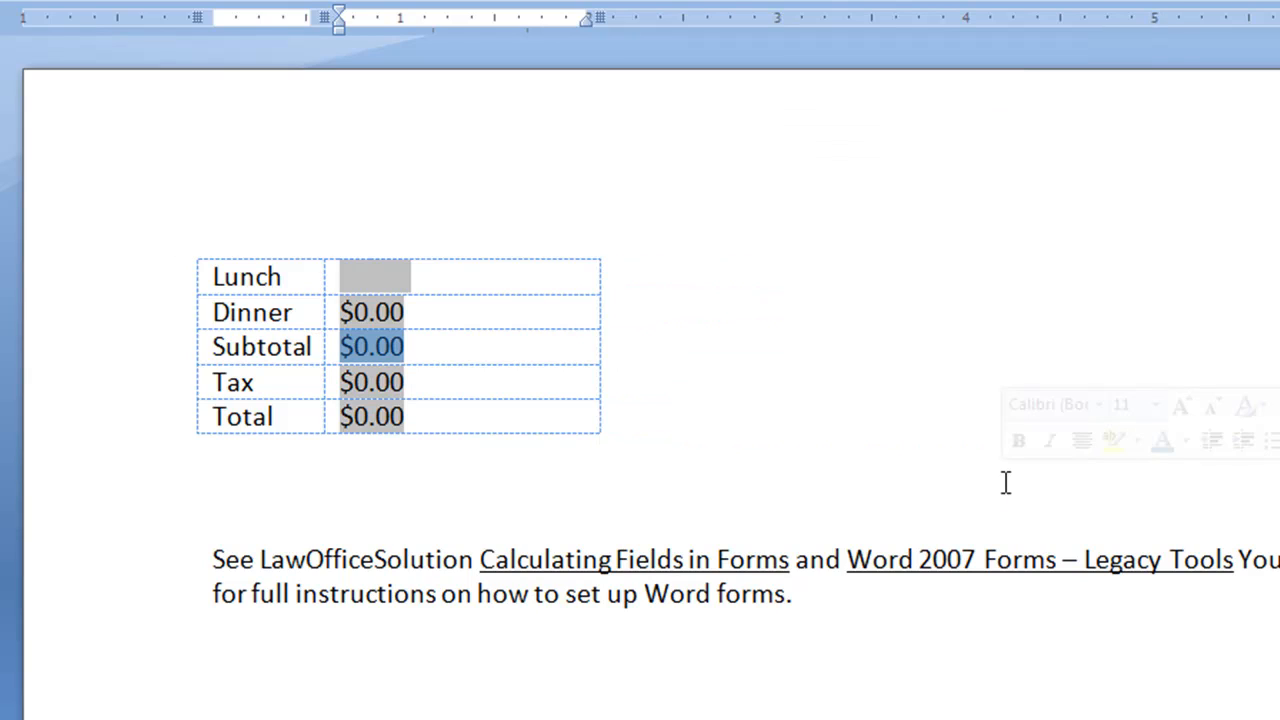
Step: Simplify the Total field's expression to =subtotal+(subtotal*tax) by removing the inner parentheses
left_click(376, 418)
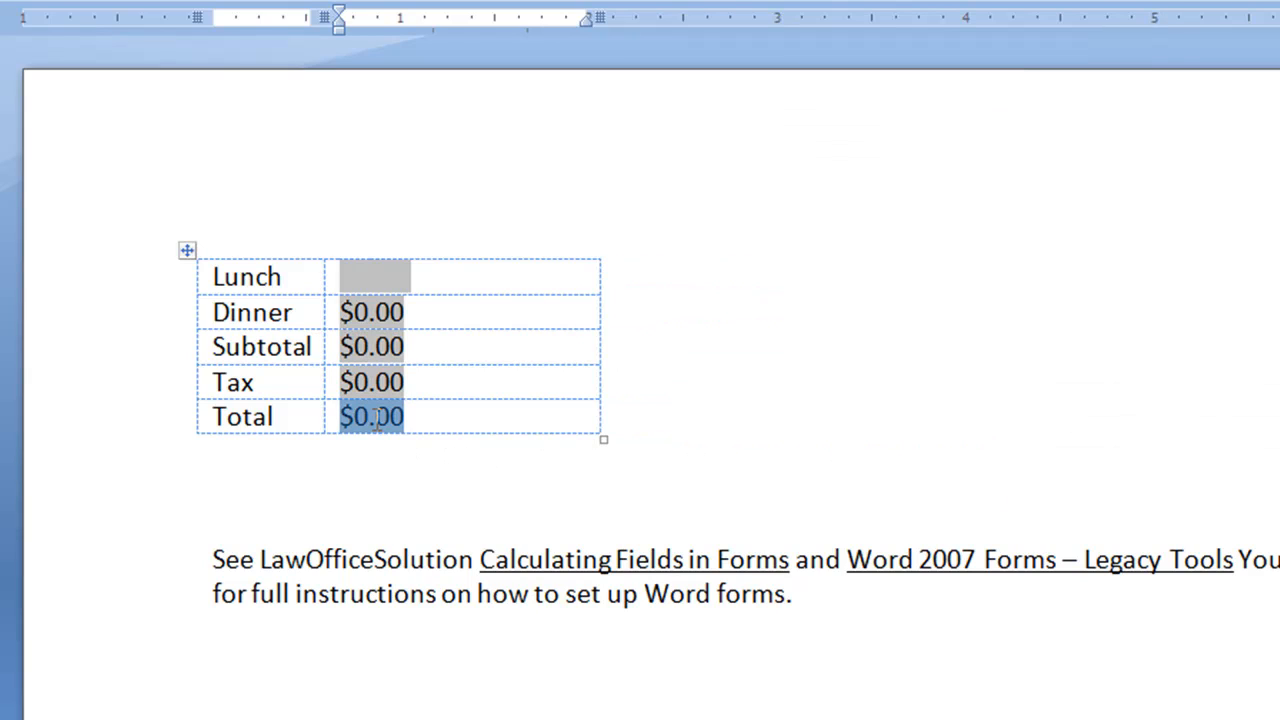
double_click(380, 426)
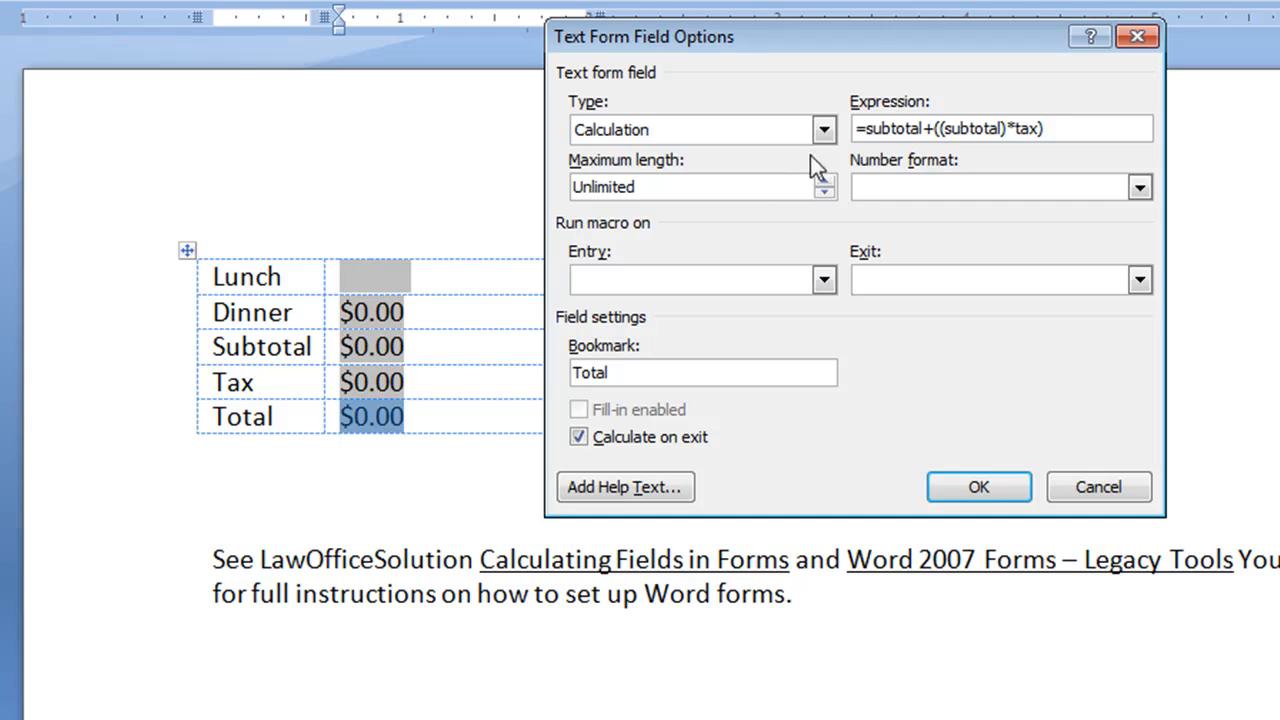
left_click(1002, 128)
key("Delete")
key("Left")
key("Left")
key("Left")
key("Left")
key("Left")
key("Left")
key("Left")
key("Left")
key("BackSpace")
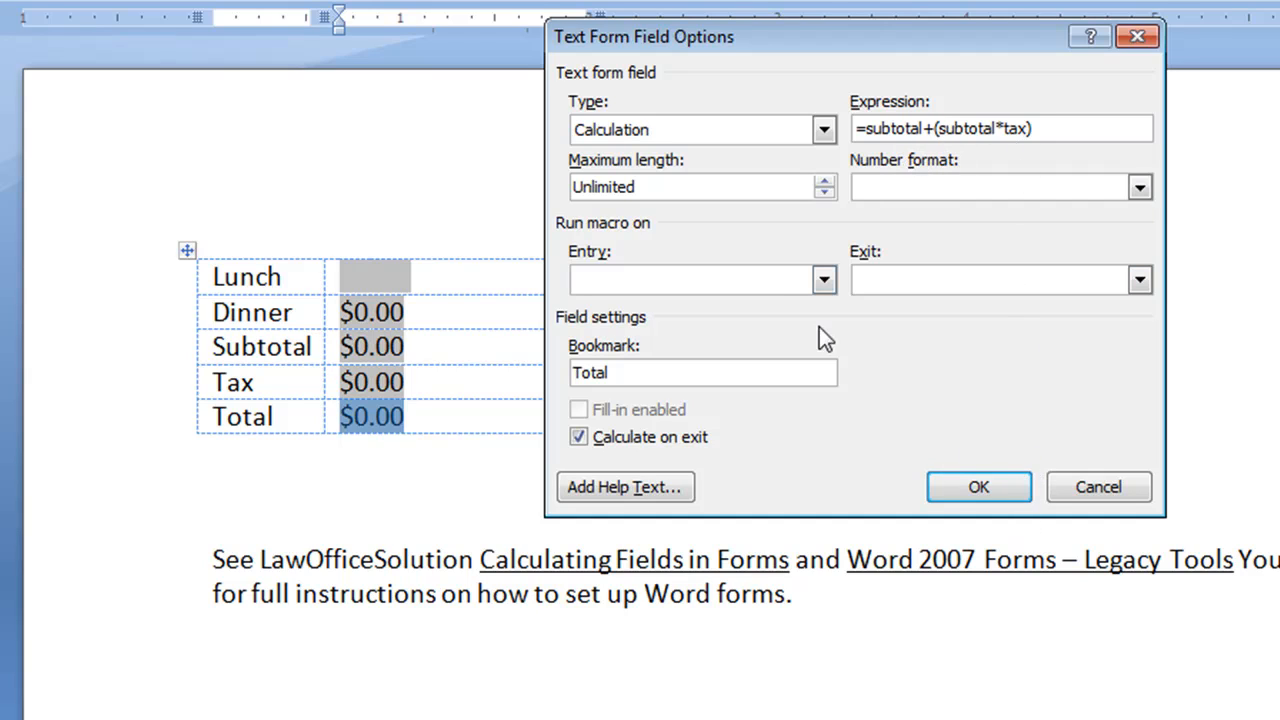
left_click(993, 489)
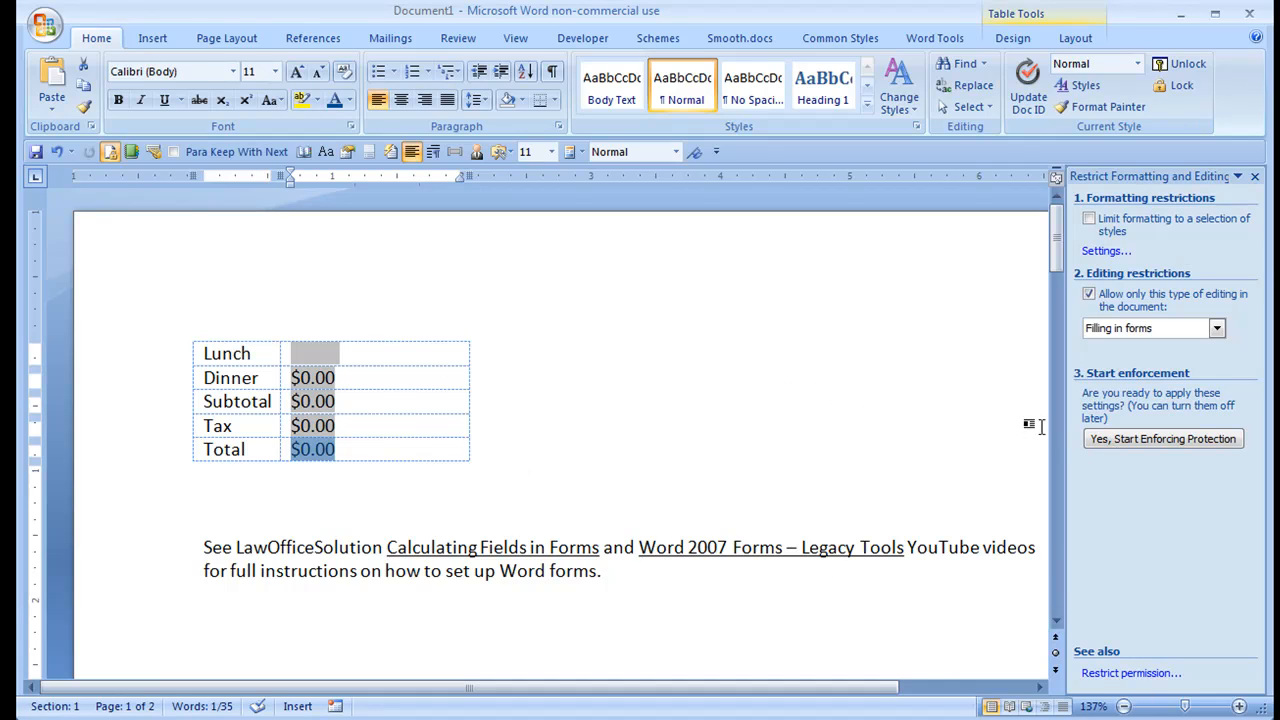
Step: Start enforcing the form-filling protection without a password, and enter 15 for Lunch and 25 for Dinner
left_click(1133, 438)
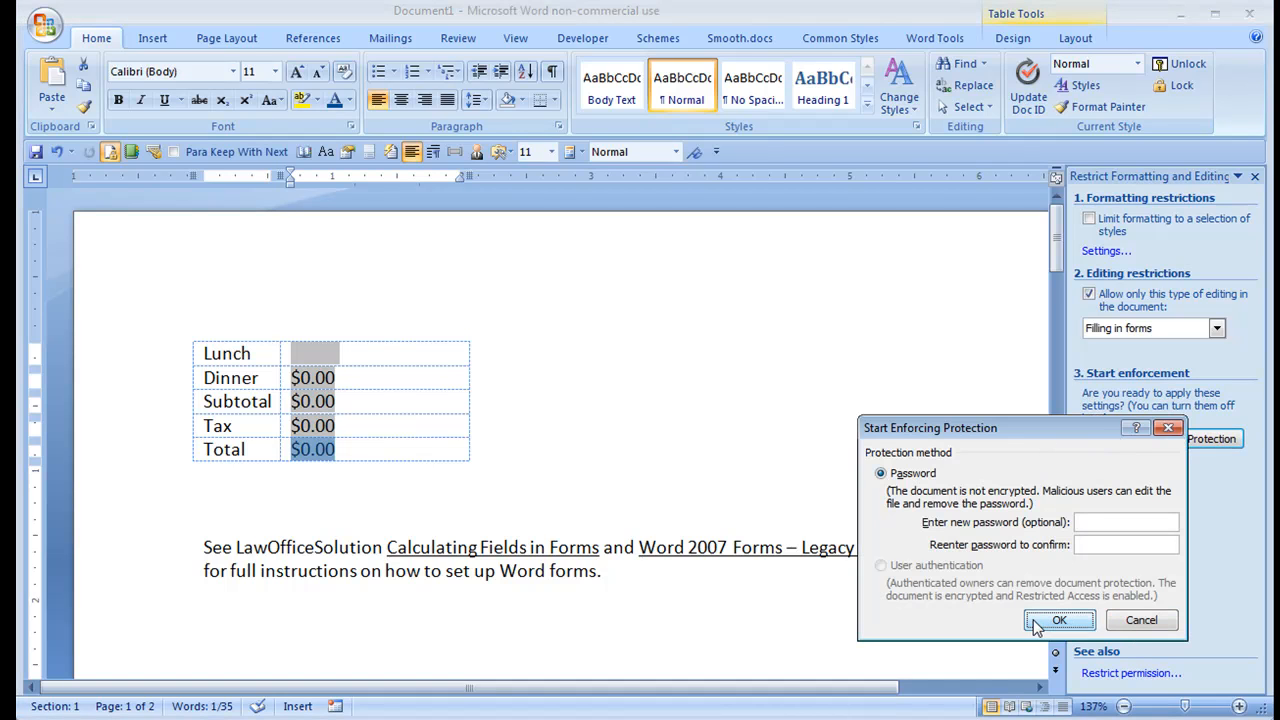
left_click(1058, 620)
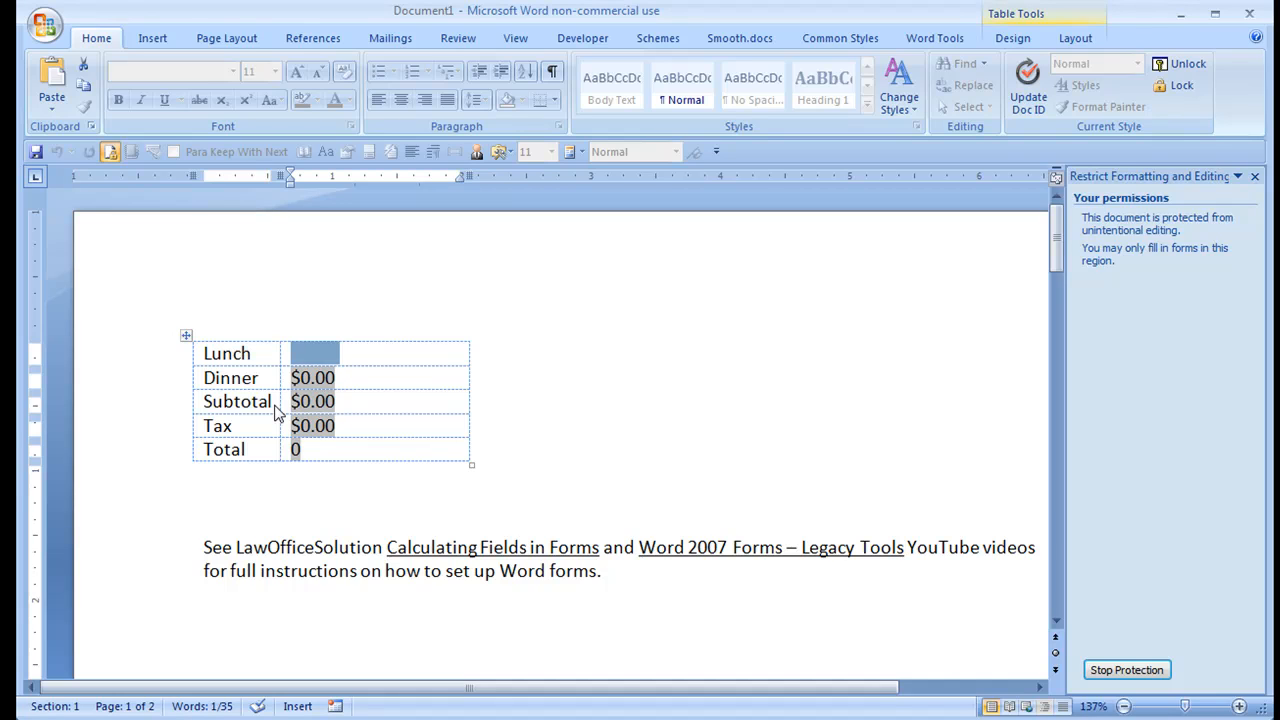
type("15")
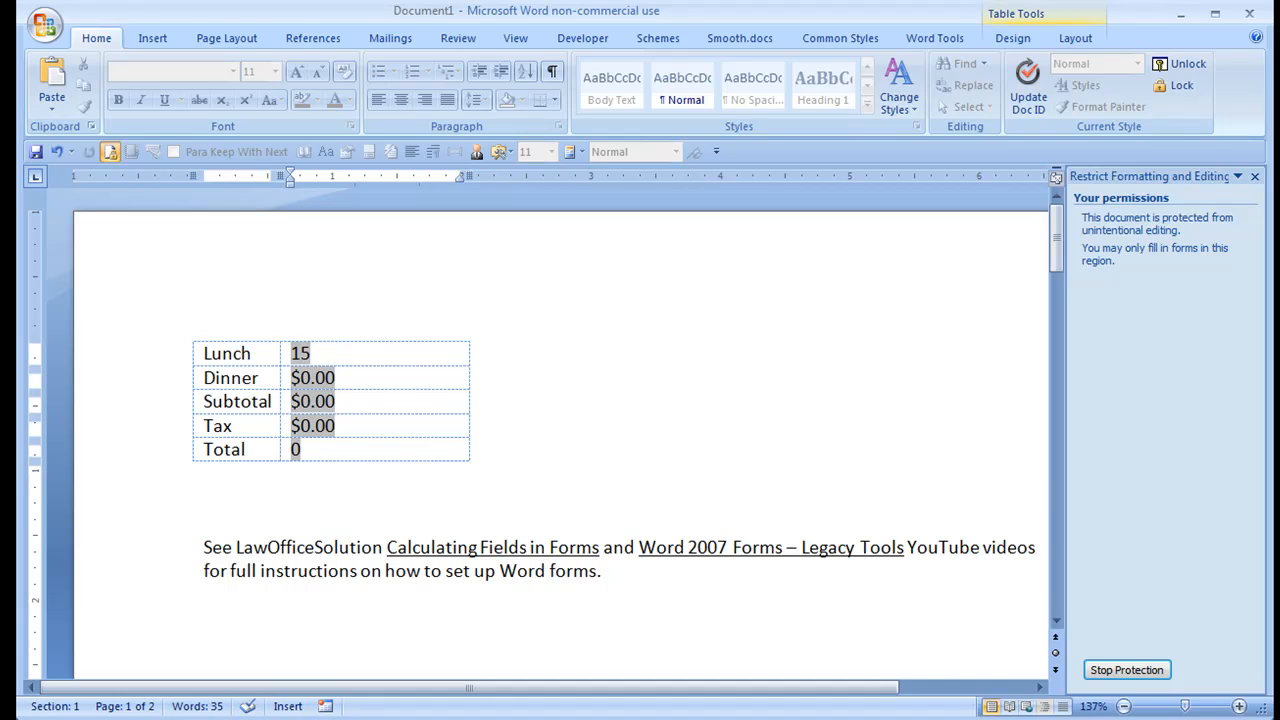
key("Tab")
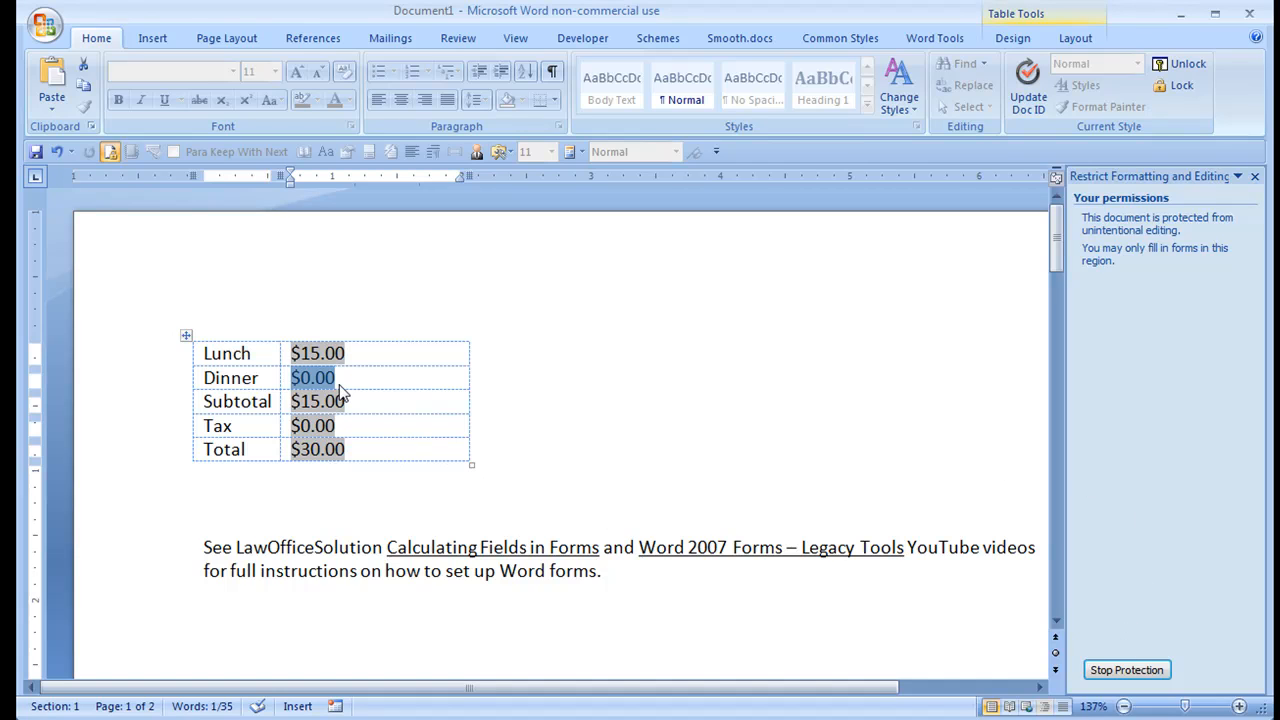
type("25")
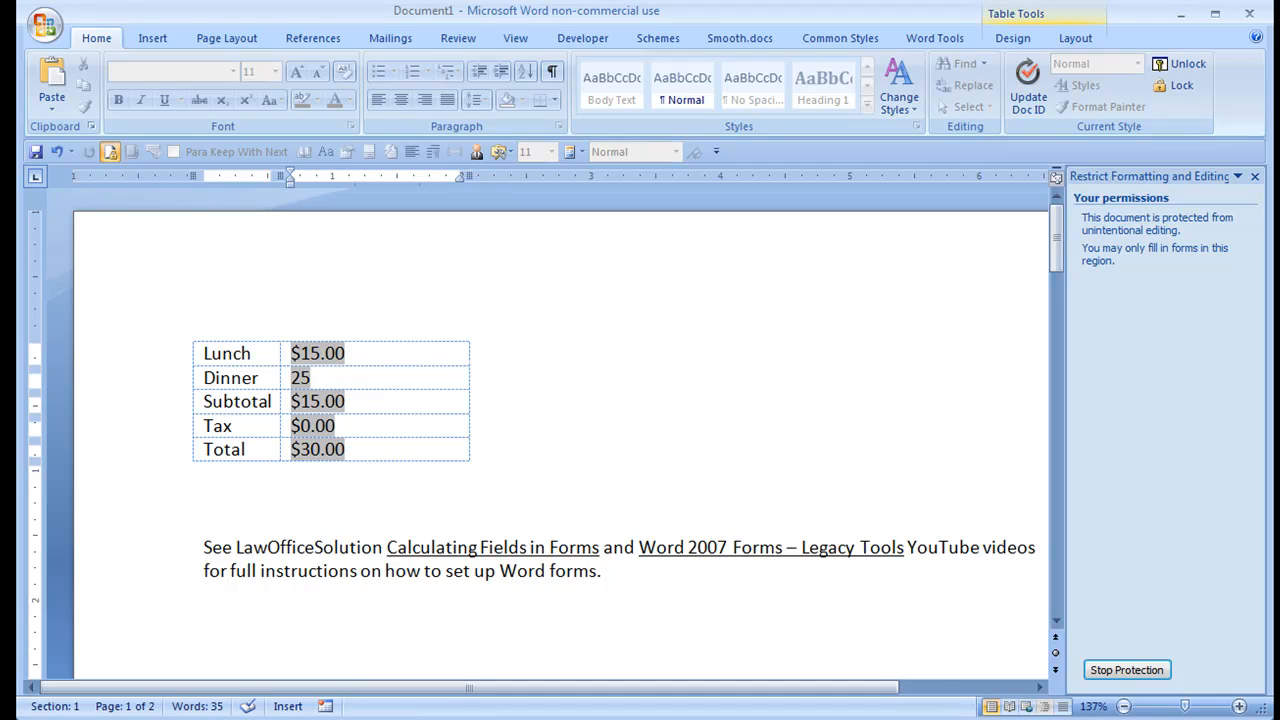
key("Tab")
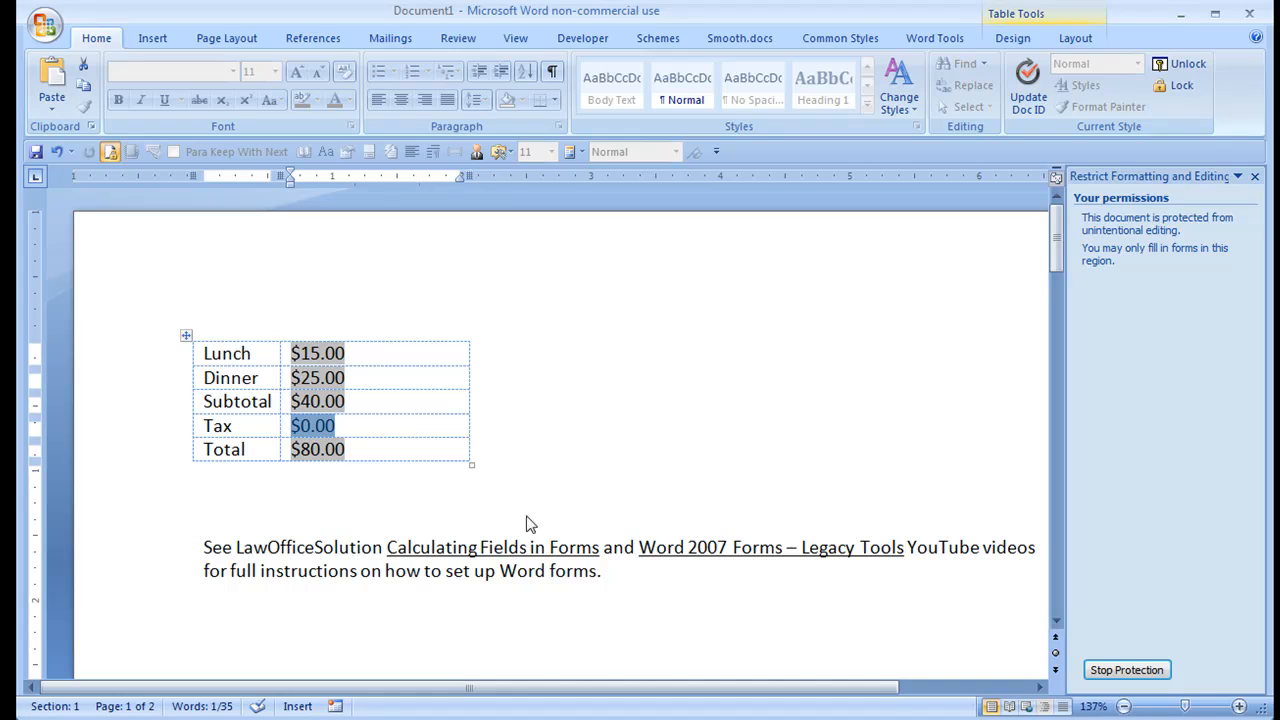
Step: Stop the protection and replace the Total field's expression with =lunch+Dinner+((lunch+Dinner)*tax), copied from the WordPad document
left_click(1125, 676)
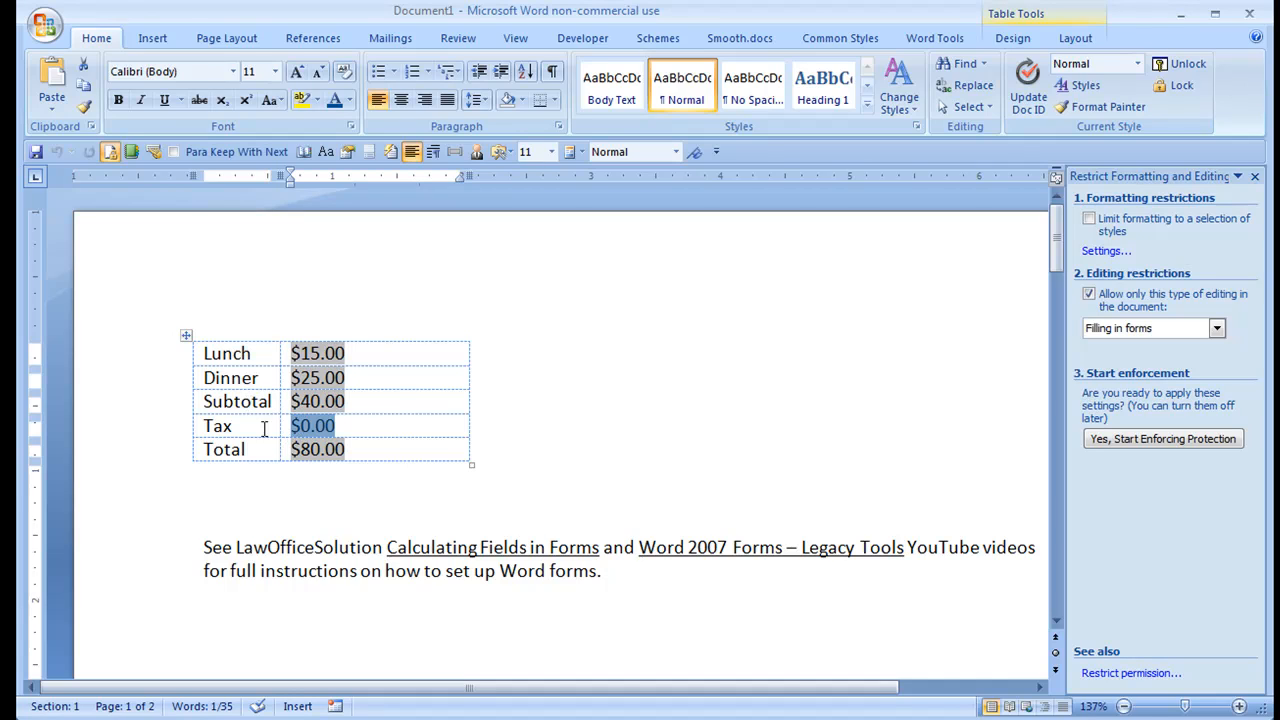
double_click(320, 451)
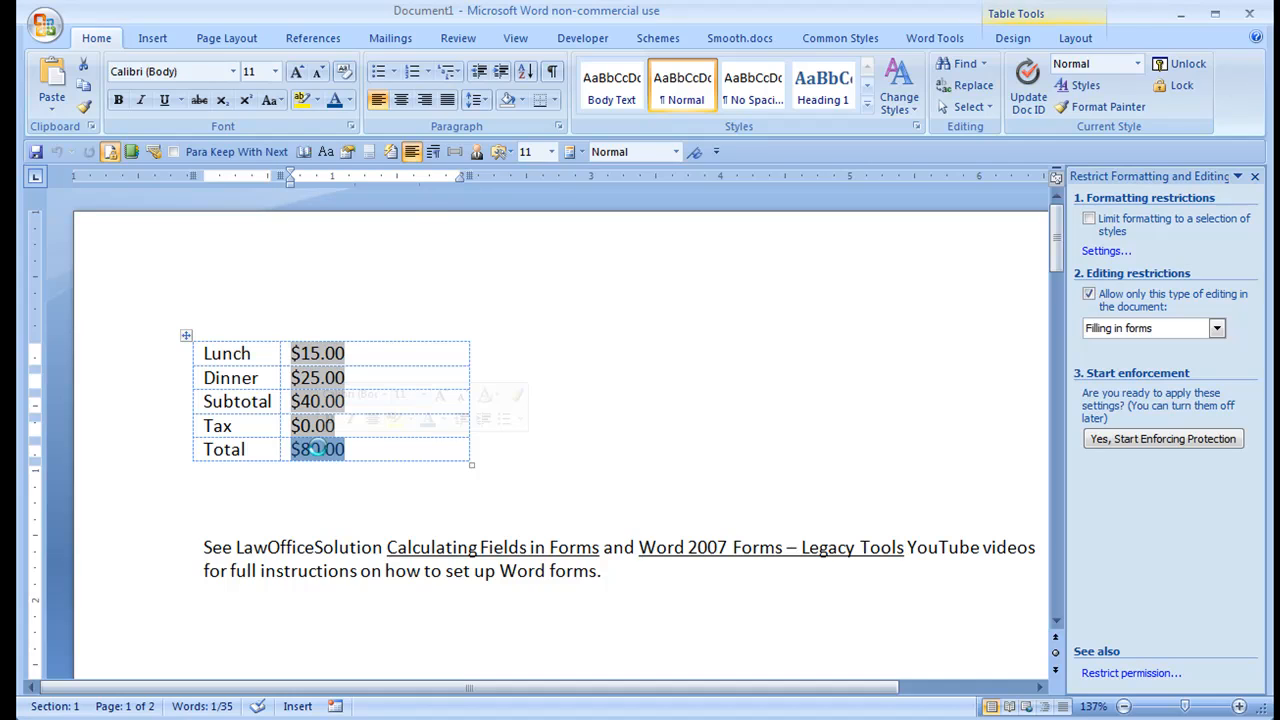
double_click(320, 451)
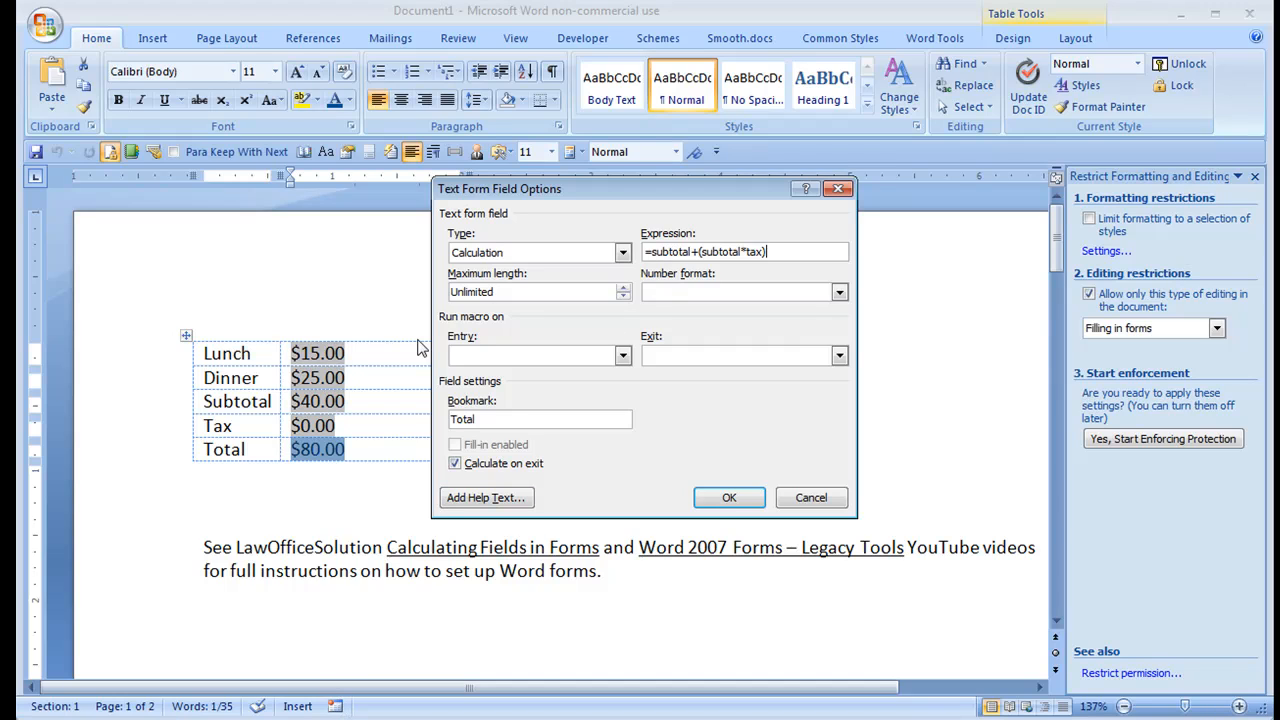
key("alt+Tab")
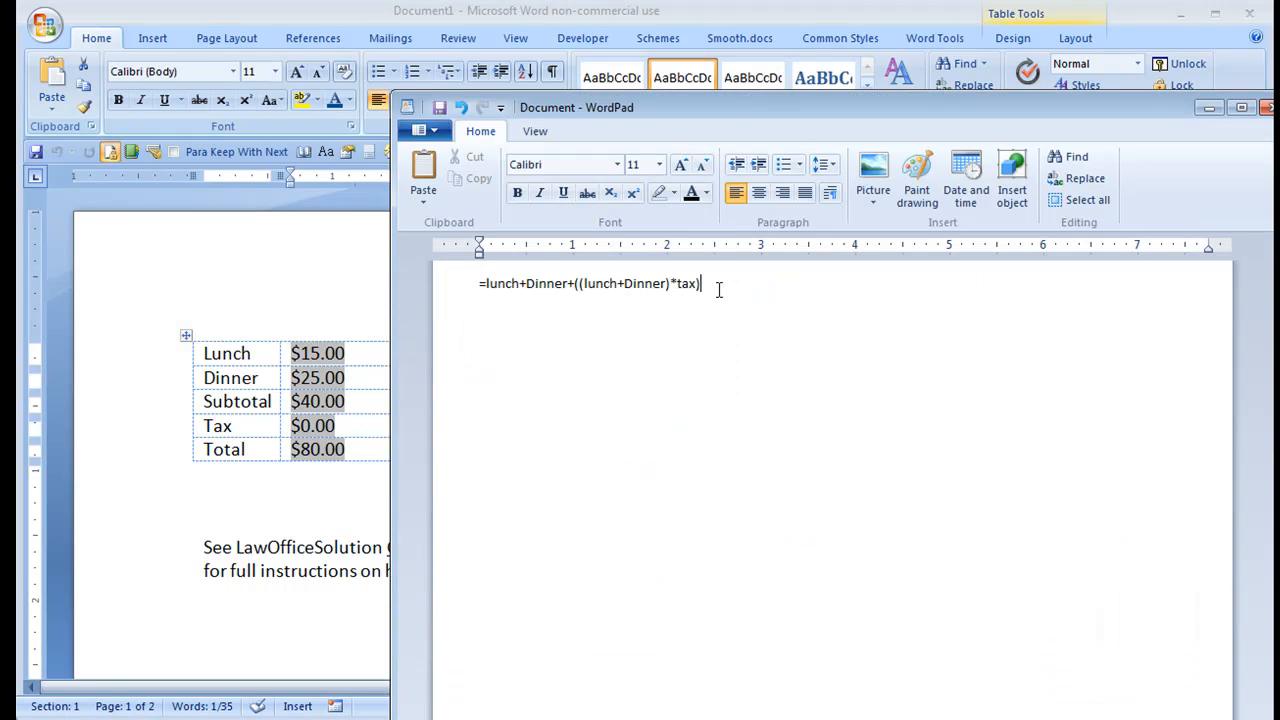
key("ctrl+a")
key("ctrl+c")
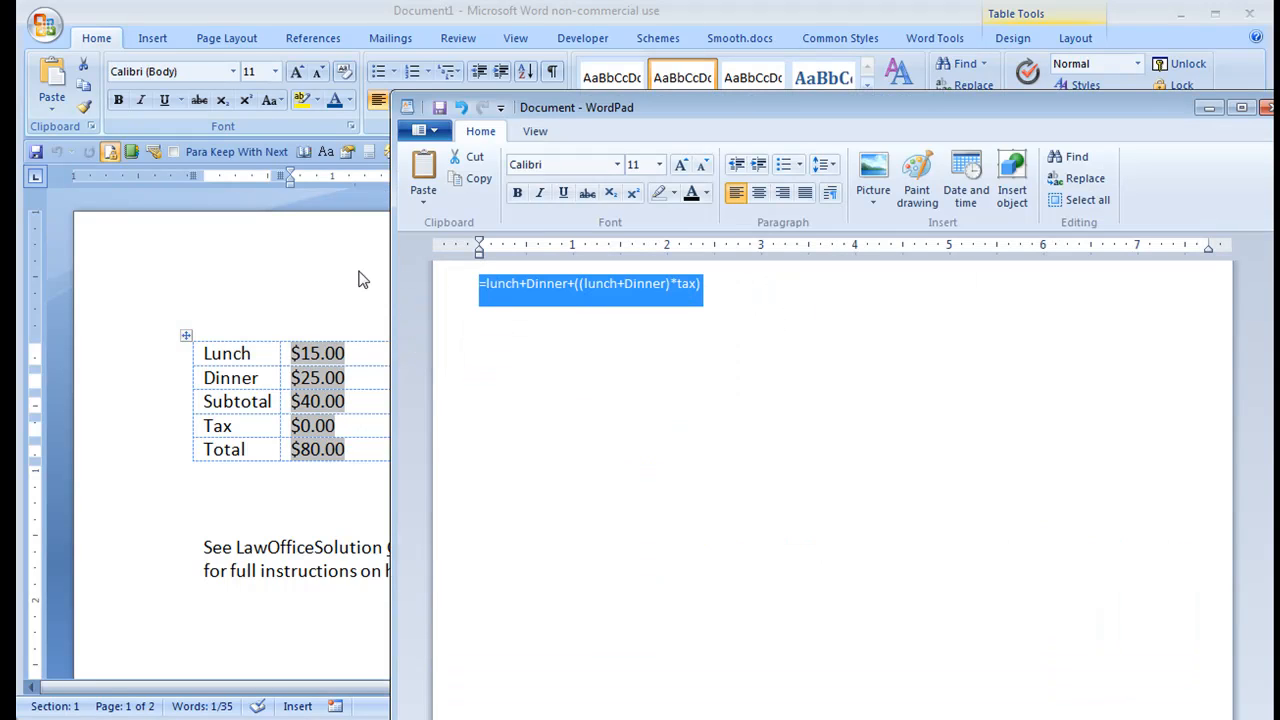
left_click(228, 249)
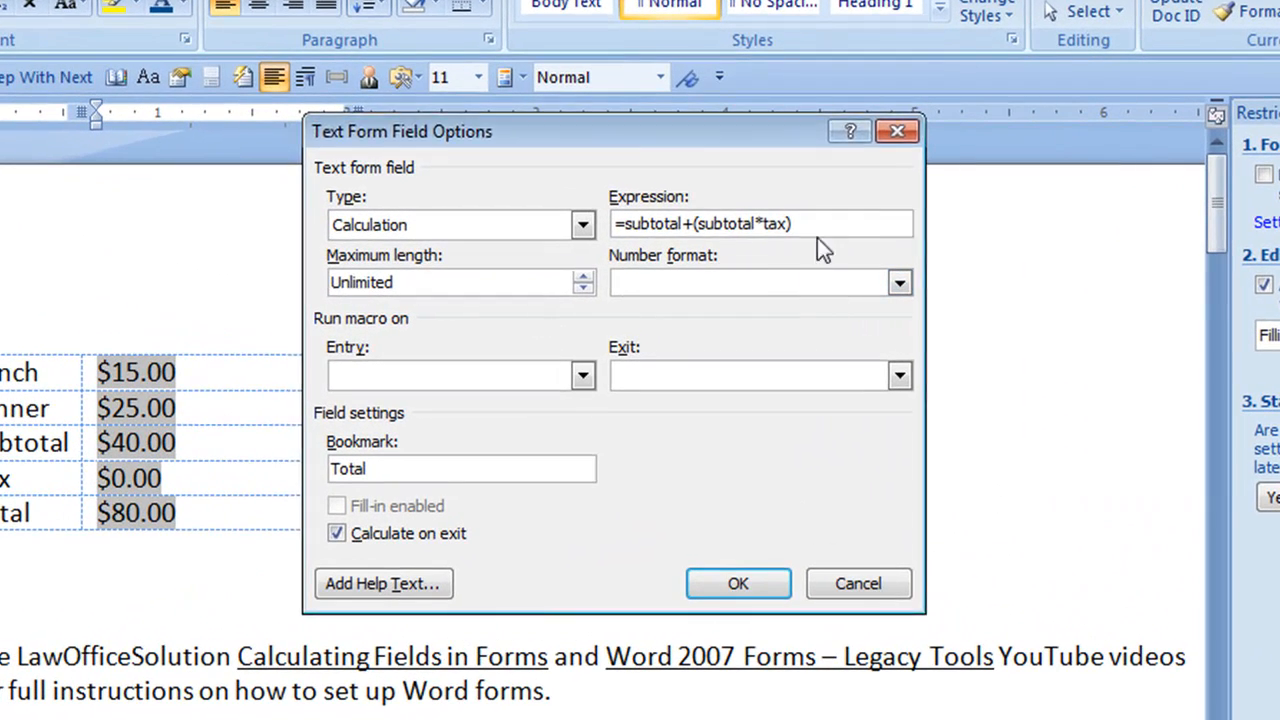
left_click_drag(784, 254, 266, 234)
key("ctrl+v")
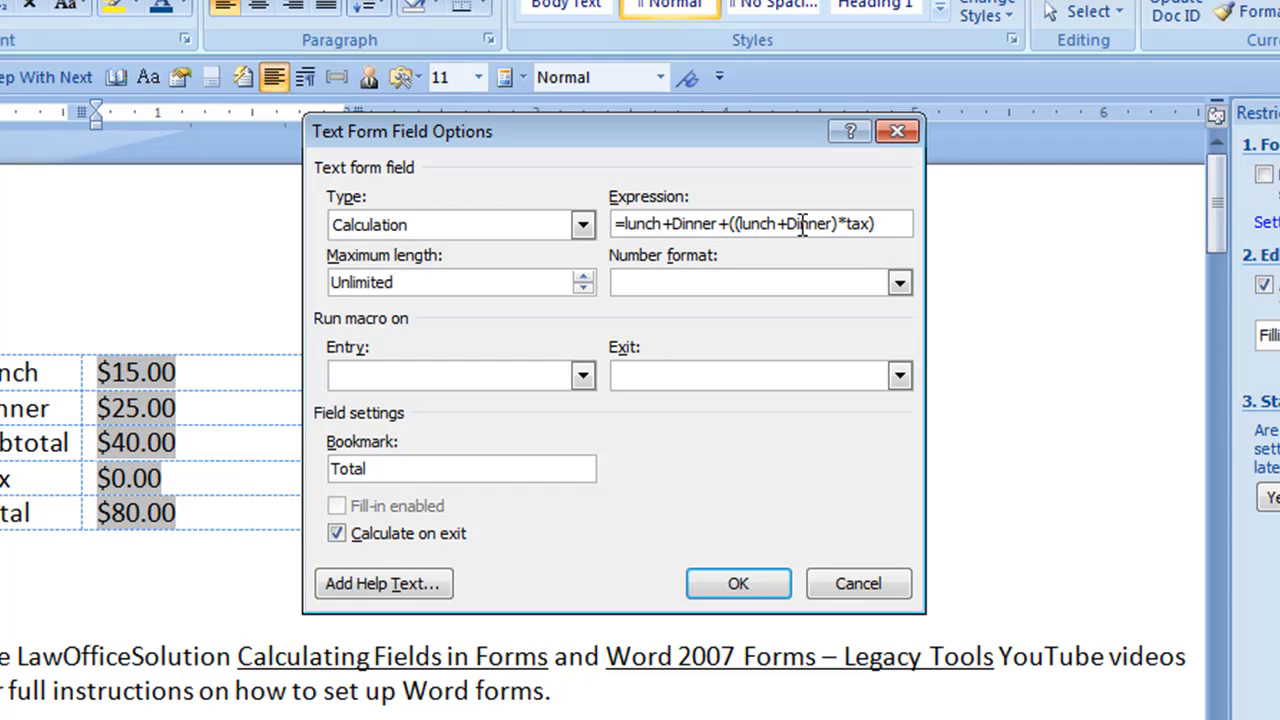
left_click_drag(737, 224, 853, 229)
left_click(852, 226)
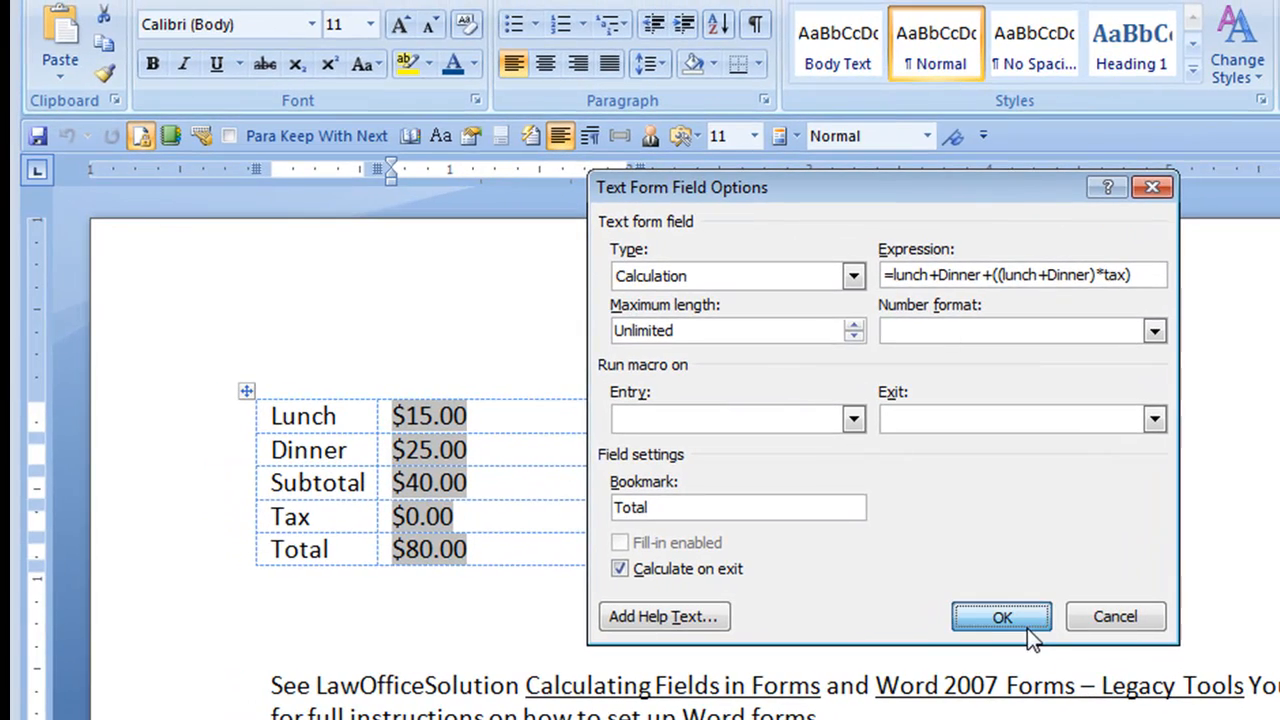
left_click(1027, 628)
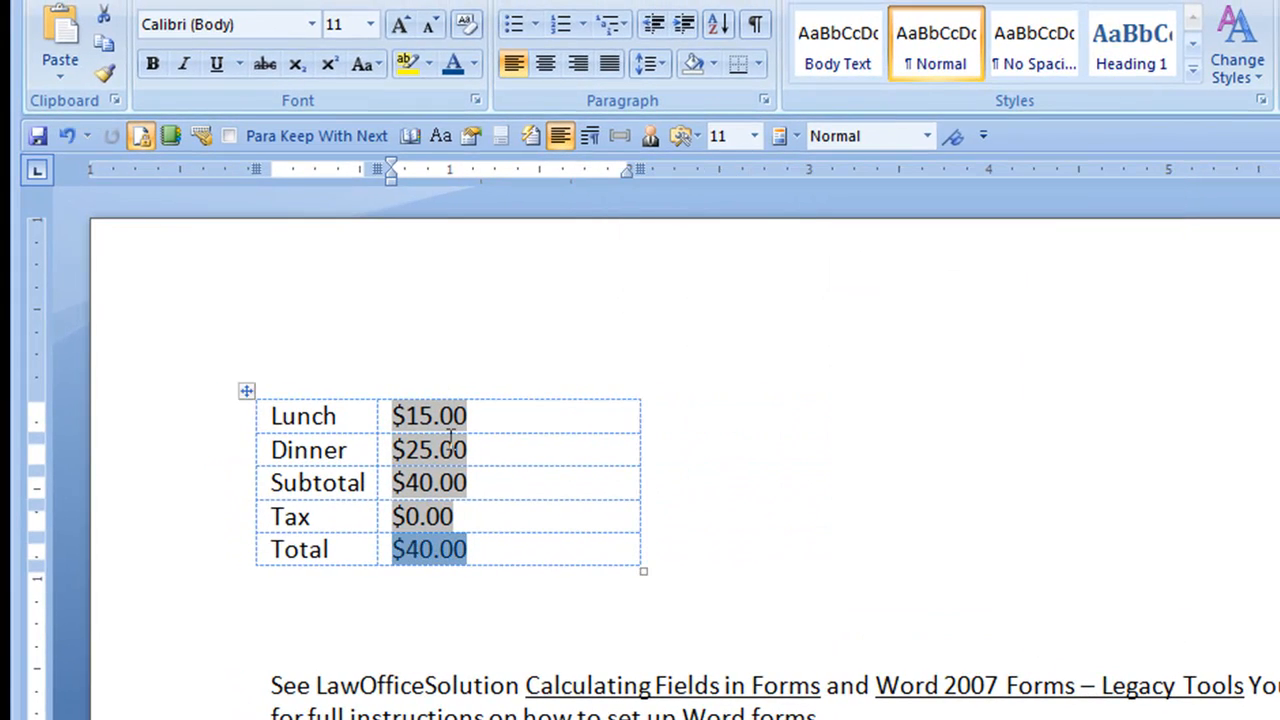
Step: Enforce the form protection again without a password and enter .08 in the Tax field
left_click(1278, 563)
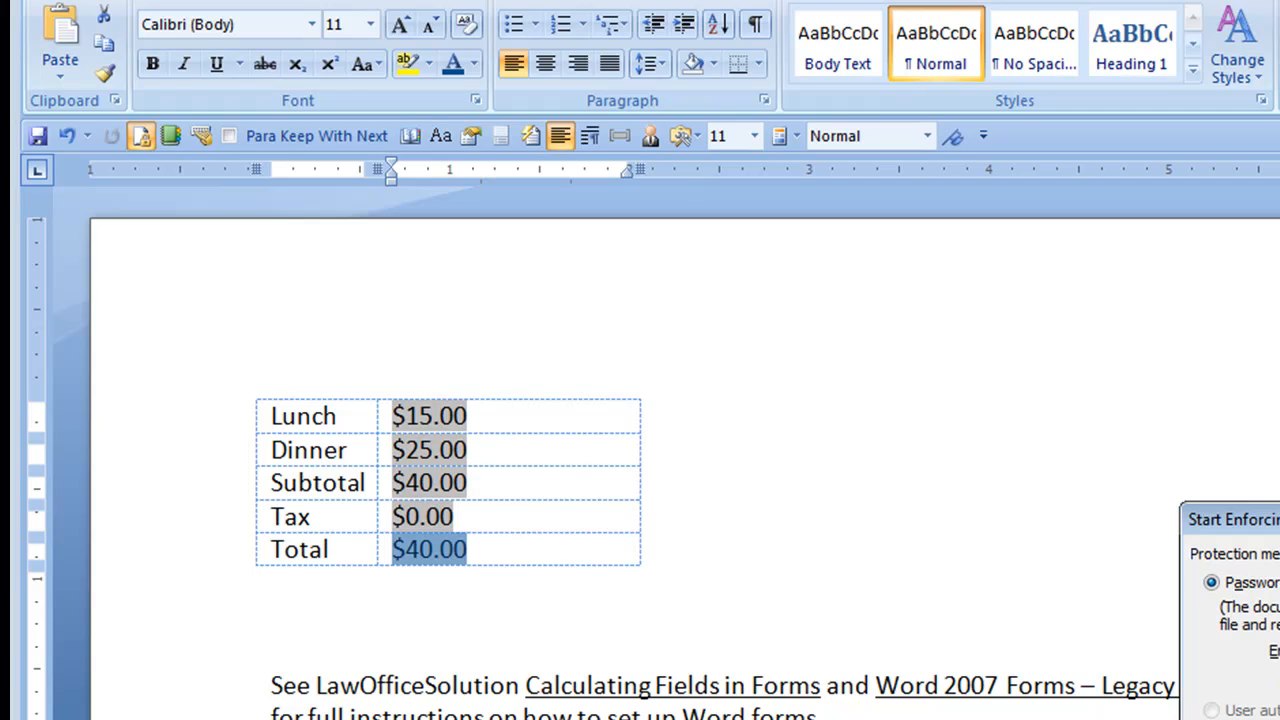
key("Return")
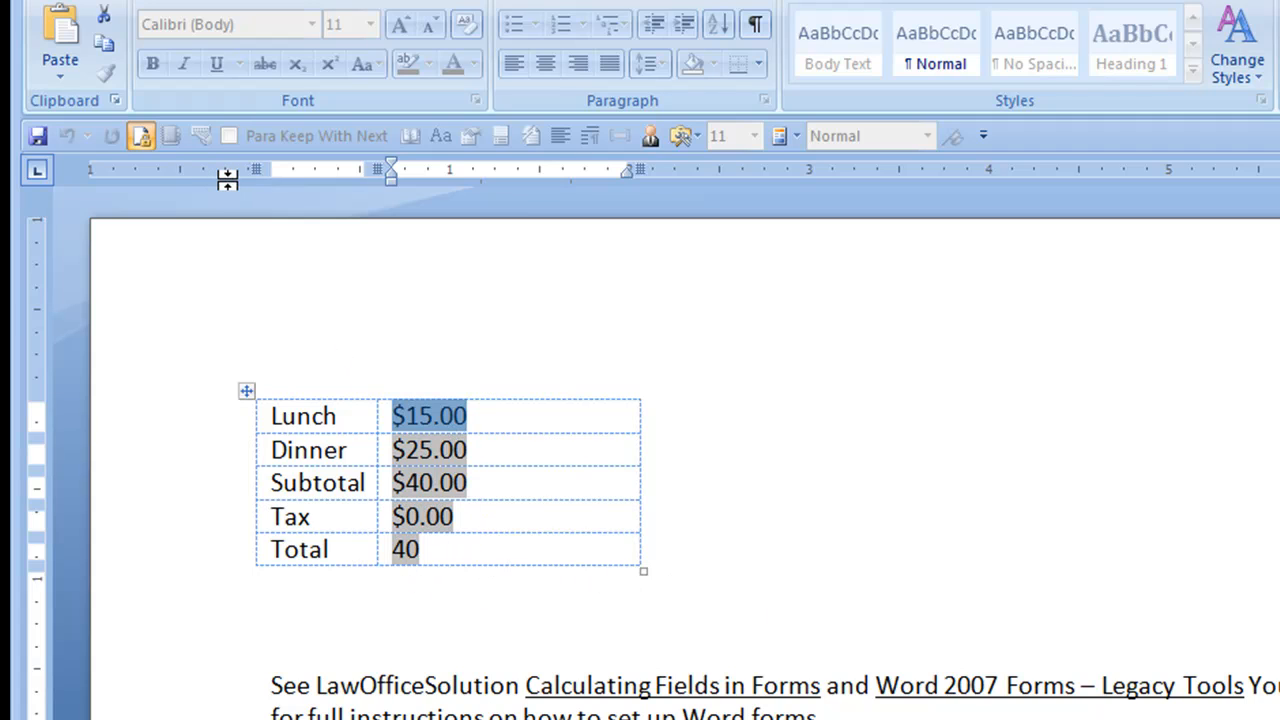
key("Tab")
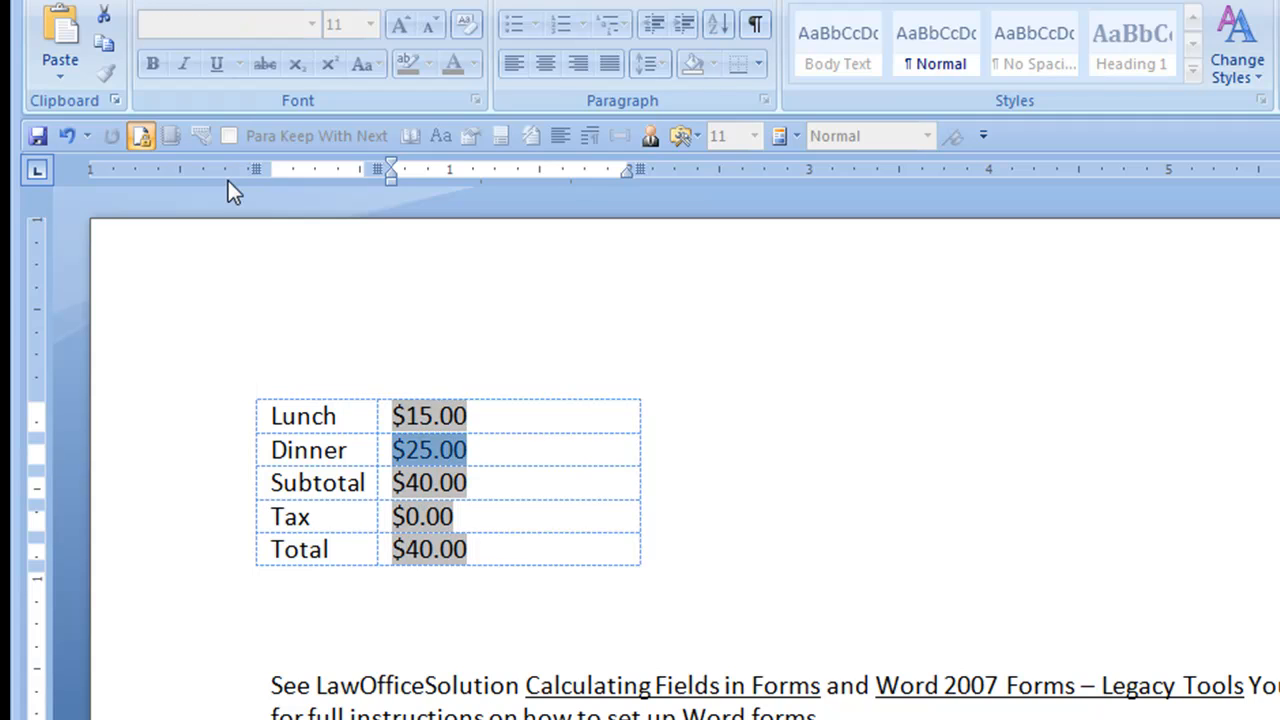
key("Tab")
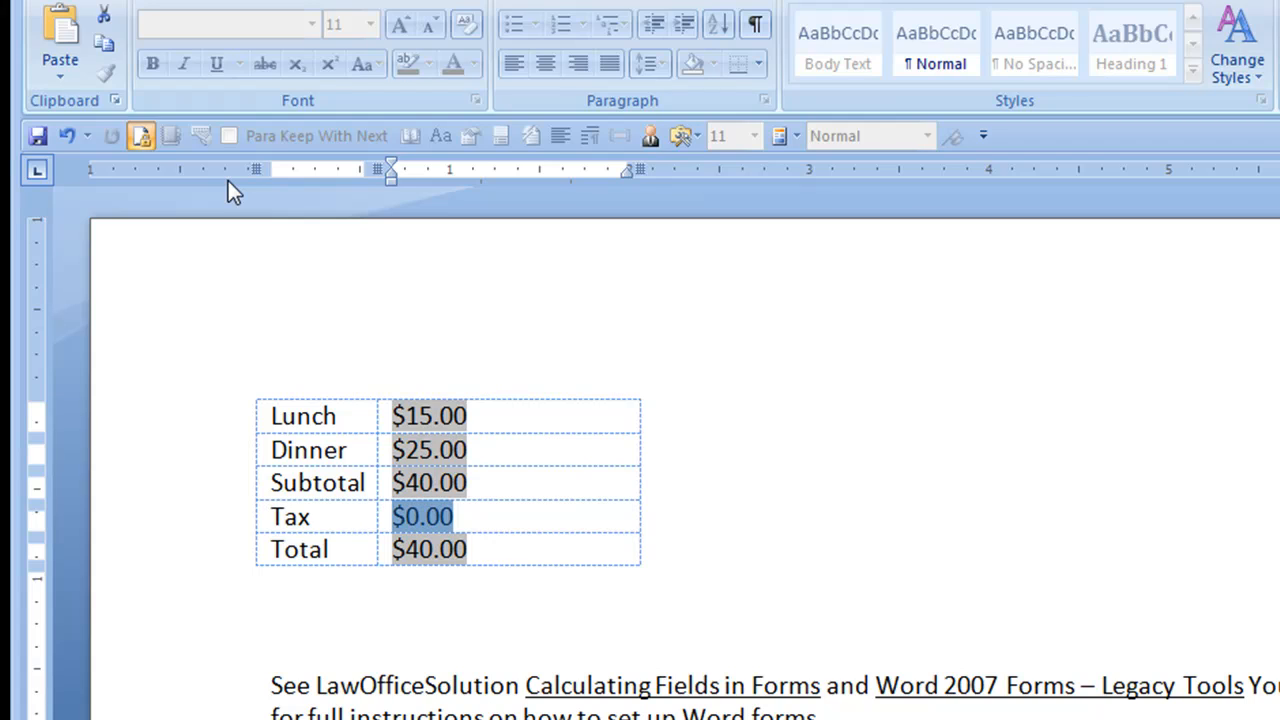
key("BackSpace")
type(".08")
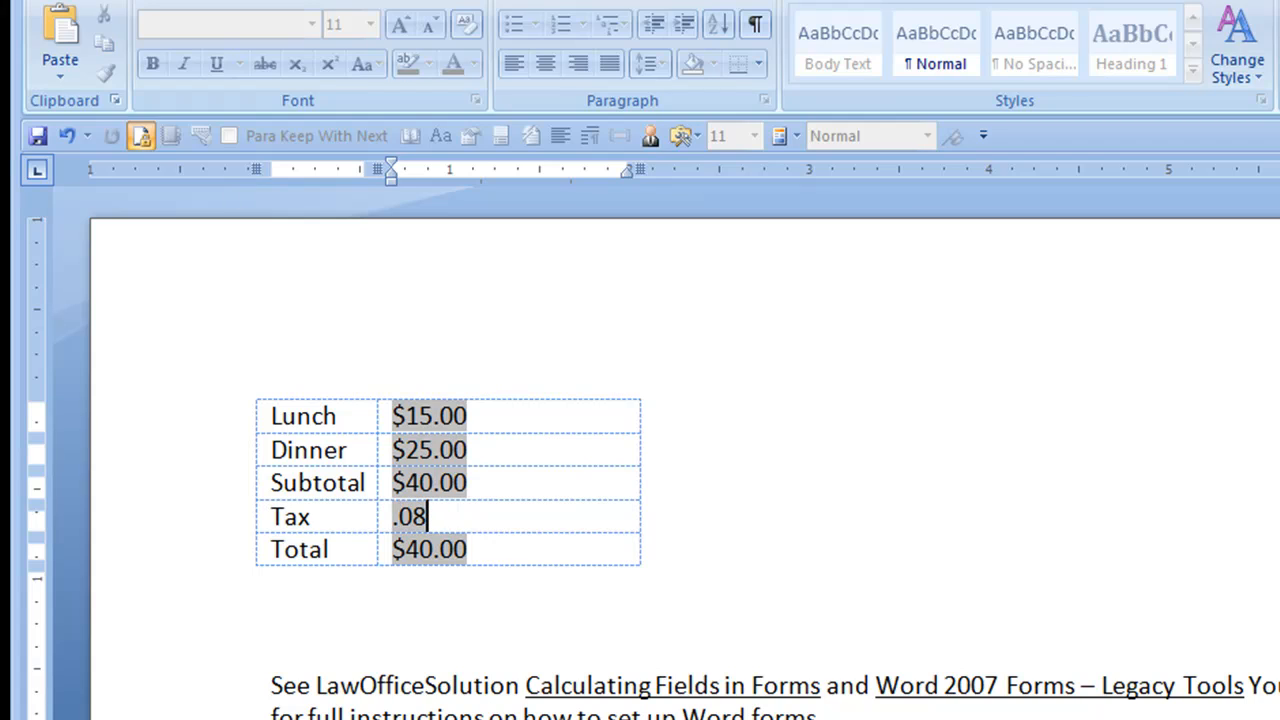
key("Tab")
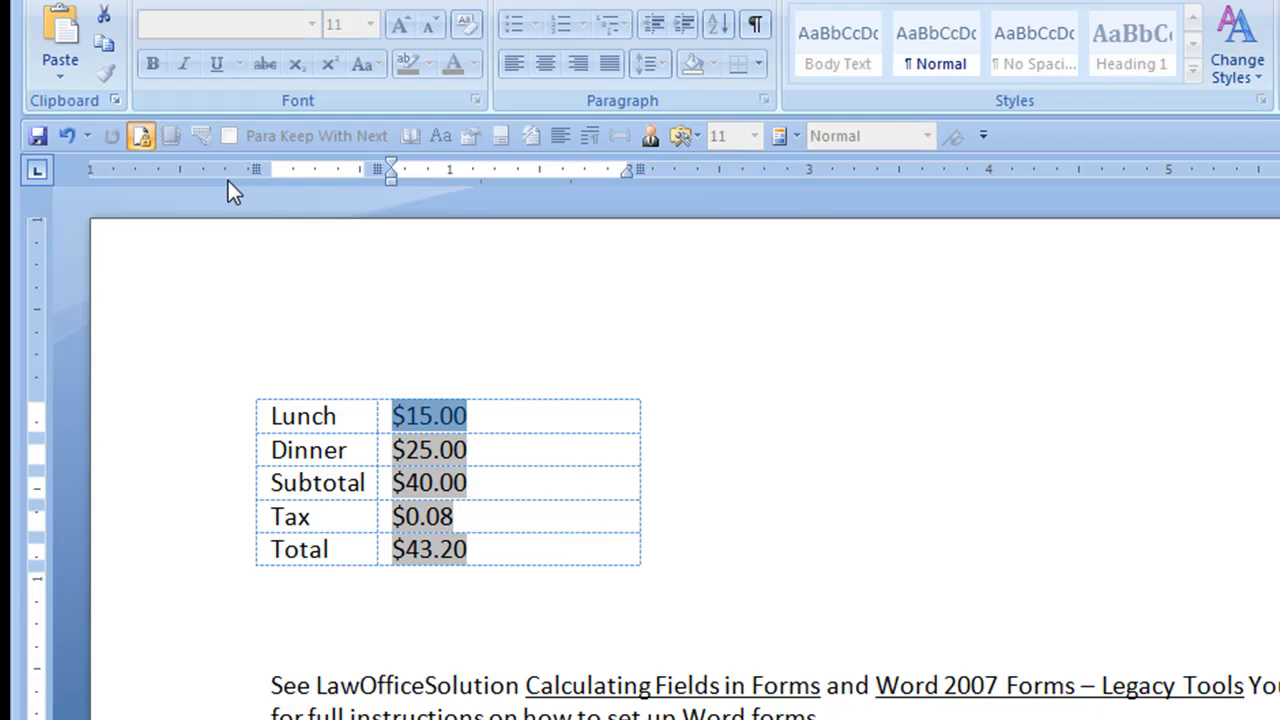